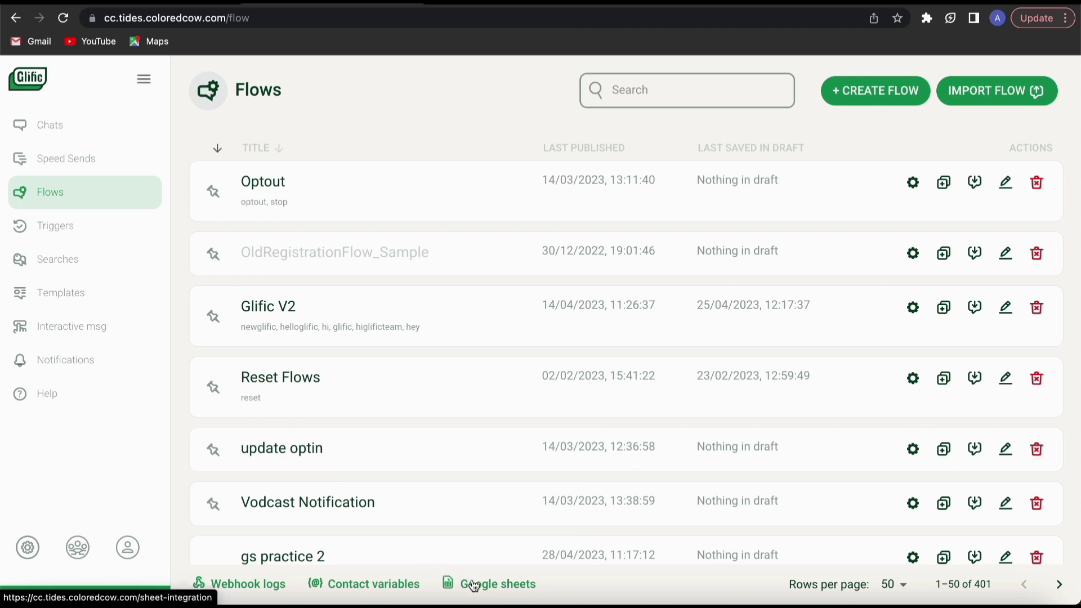
# Open the Google sheets integration list from Flows and start adding a new sheet
pyautogui.click(474, 584)
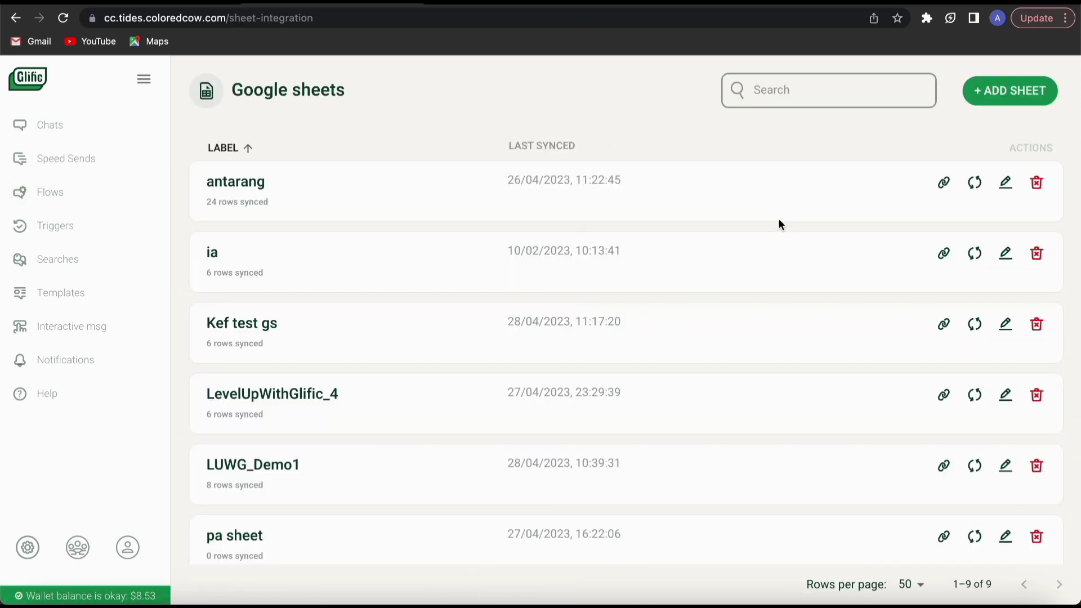
pyautogui.click(999, 96)
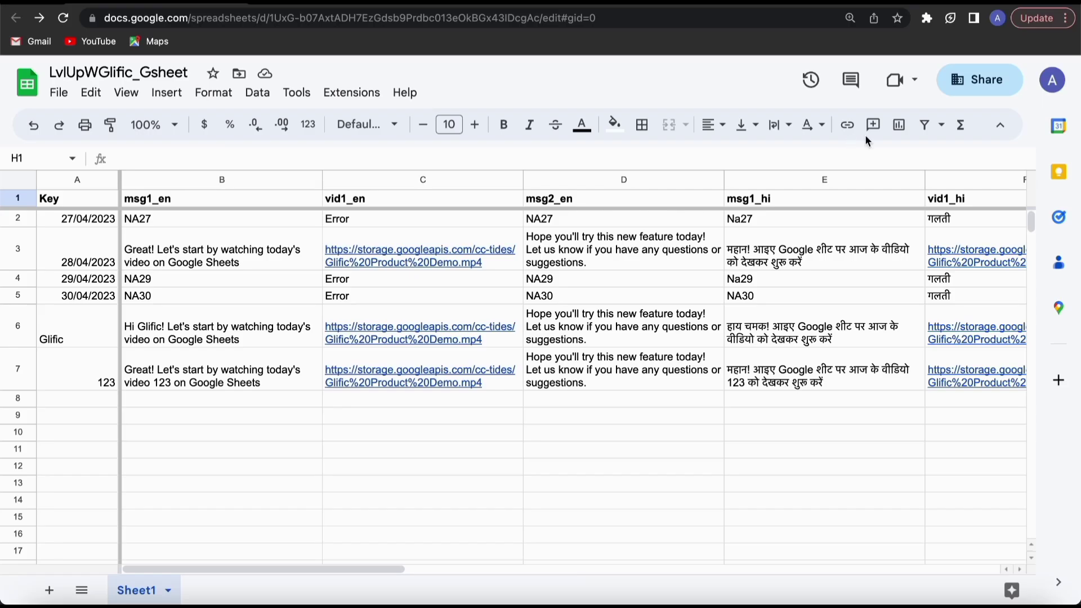
# Switch to Google Sheets and set the general access of LvlUpWGlific_Gsheet to Anyone with the link
pyautogui.click(967, 86)
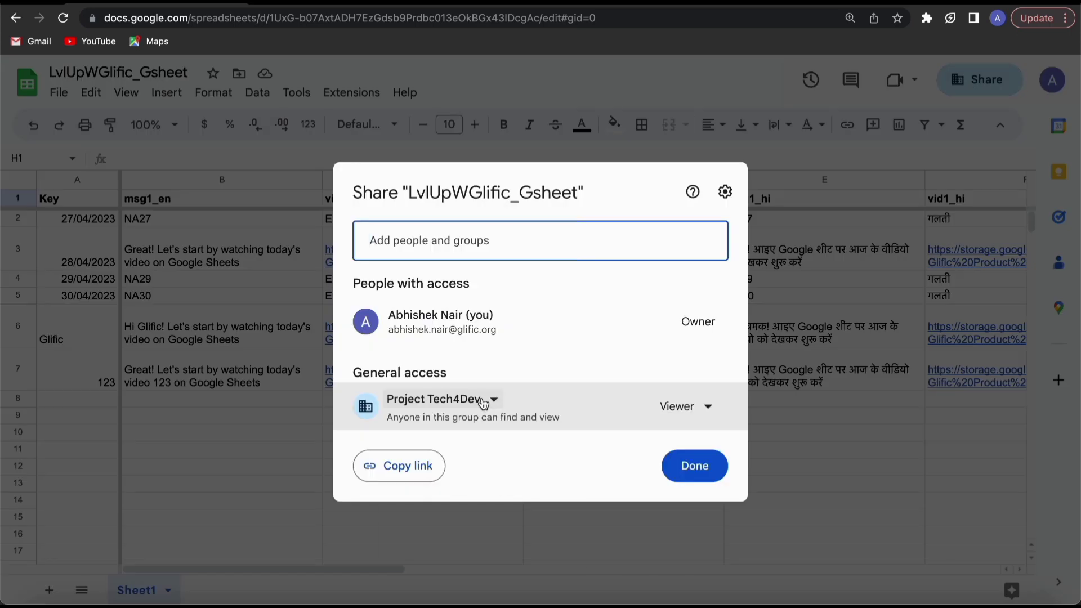
pyautogui.click(487, 402)
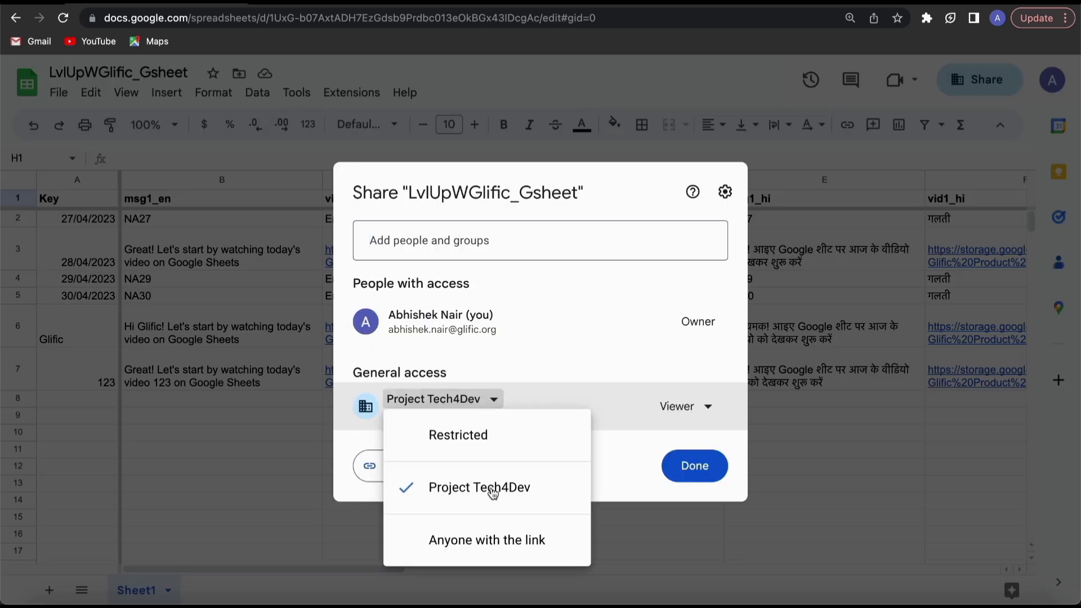
pyautogui.click(476, 540)
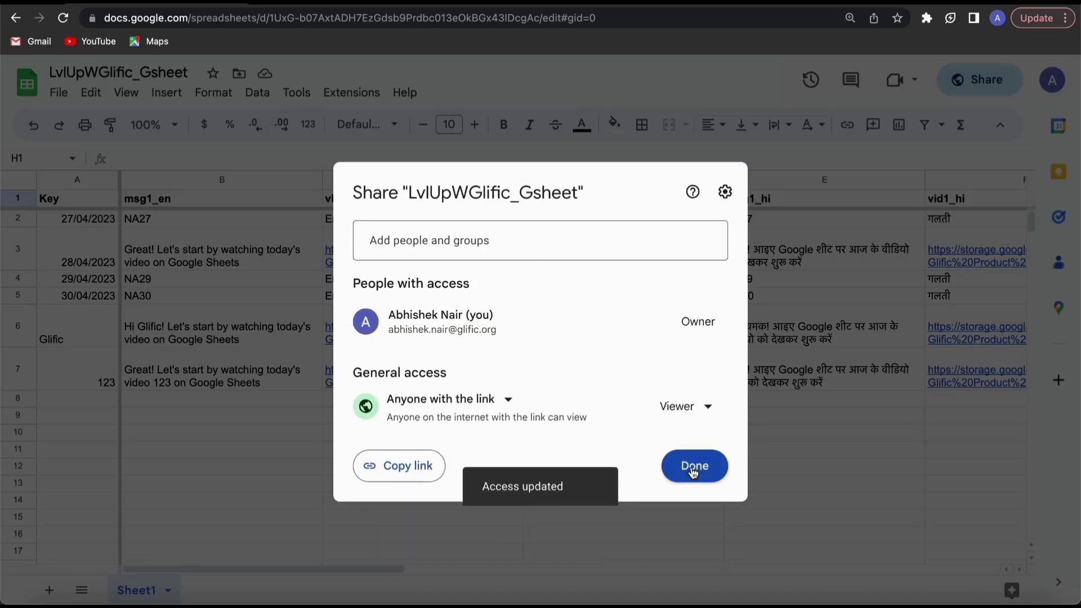
pyautogui.click(694, 471)
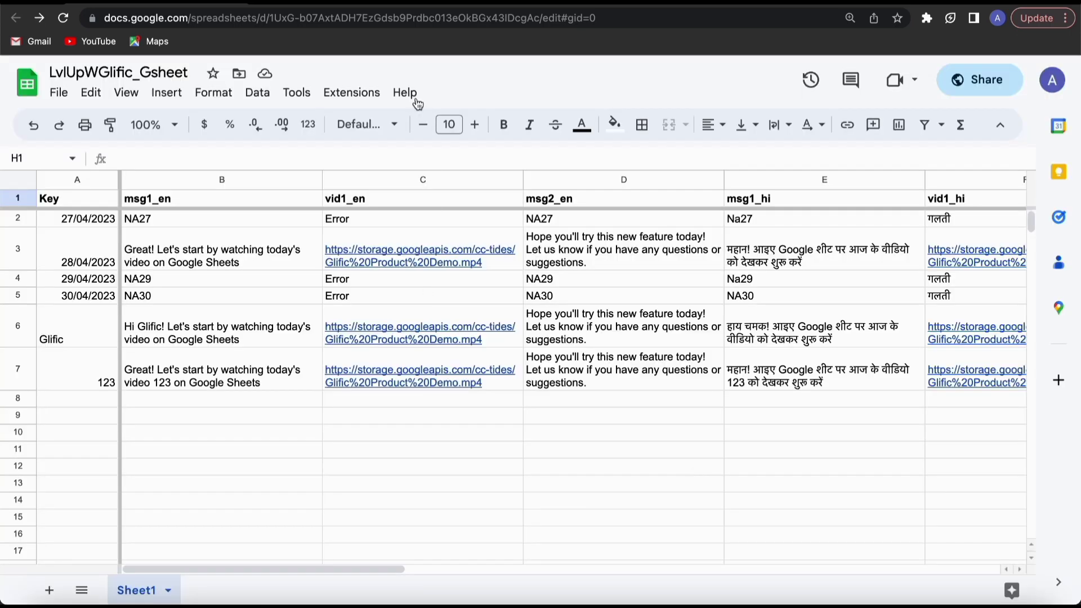
# Copy the spreadsheet's web address and paste it as the Sheet URL in the new Glific sheet form
pyautogui.click(398, 21)
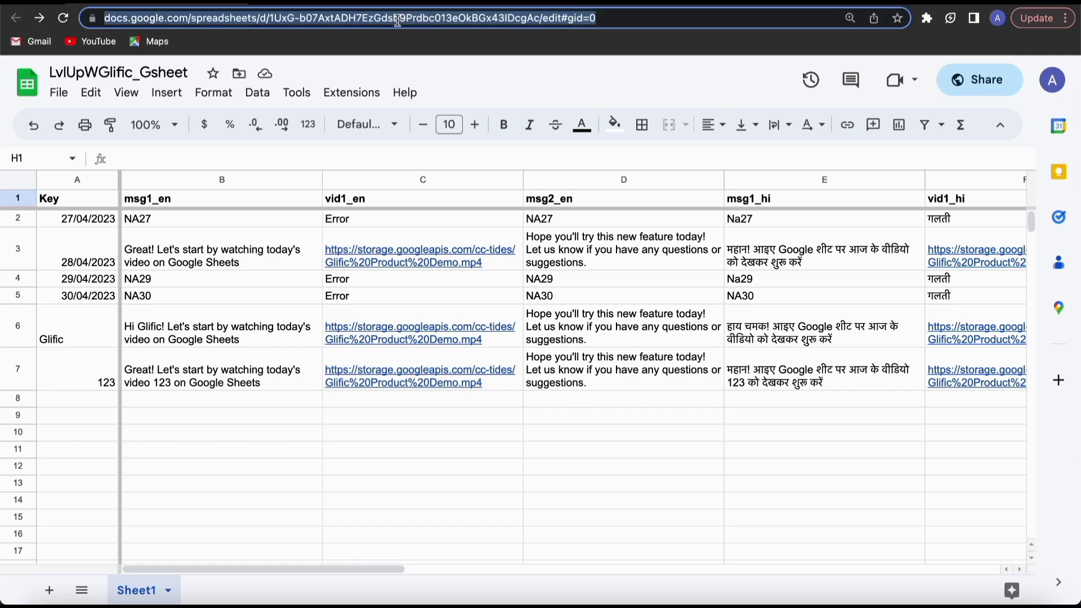
pyautogui.rightClick(397, 20)
pyautogui.click(453, 113)
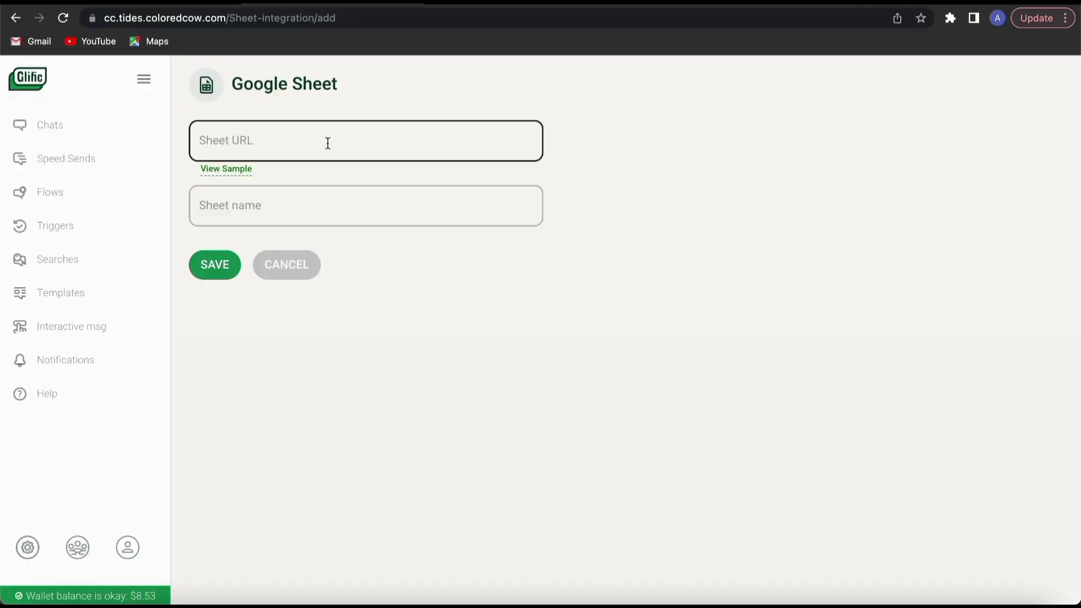
pyautogui.click(325, 143)
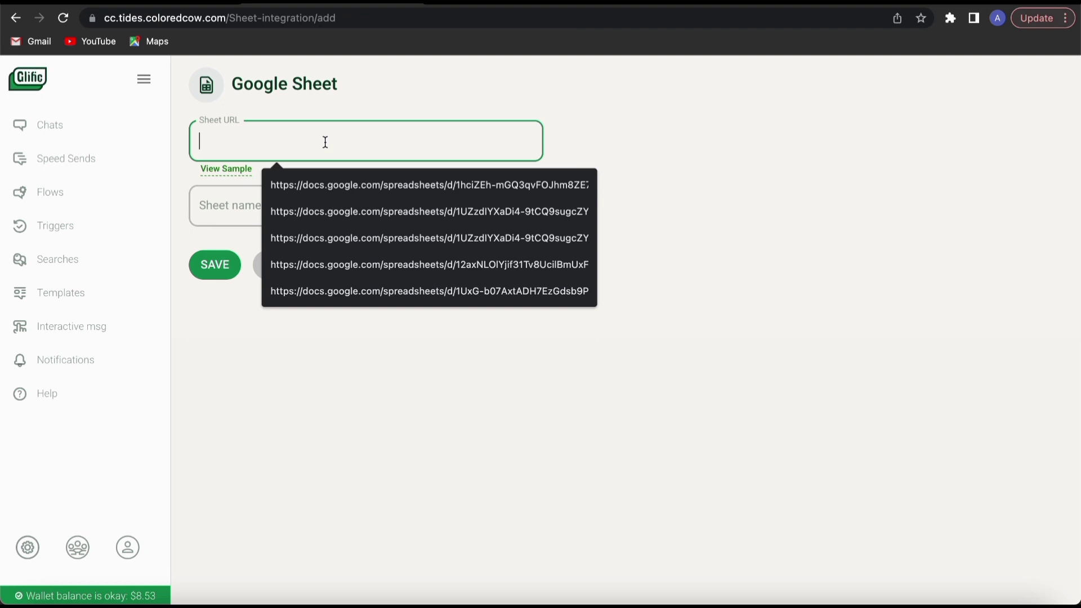
pyautogui.press('super+v')
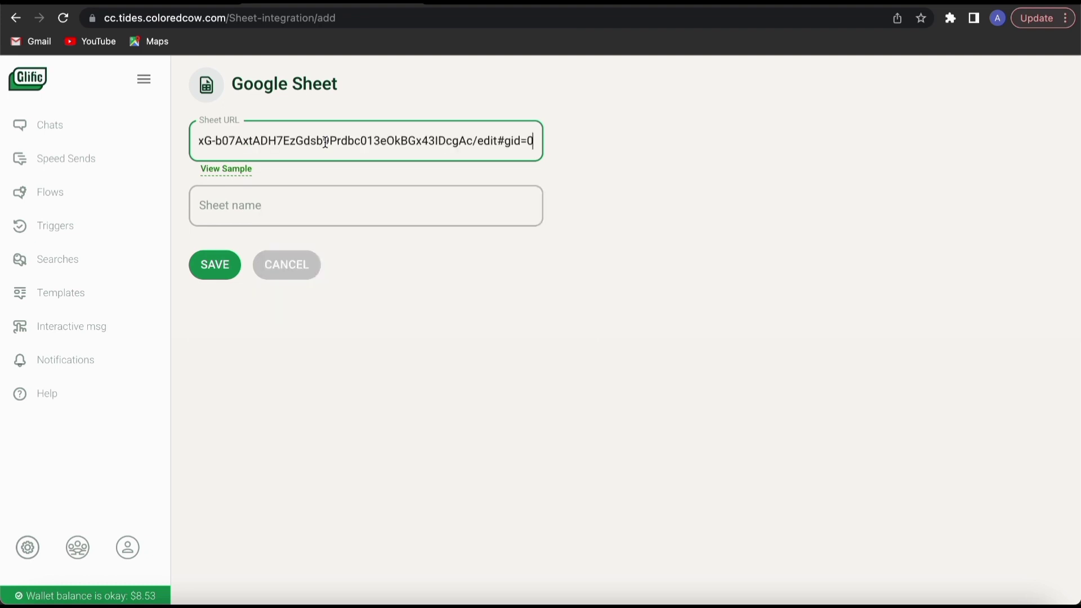
# Save the new sheet under the name LvlUpWGlific_Gsheet and sync it
pyautogui.click(294, 207)
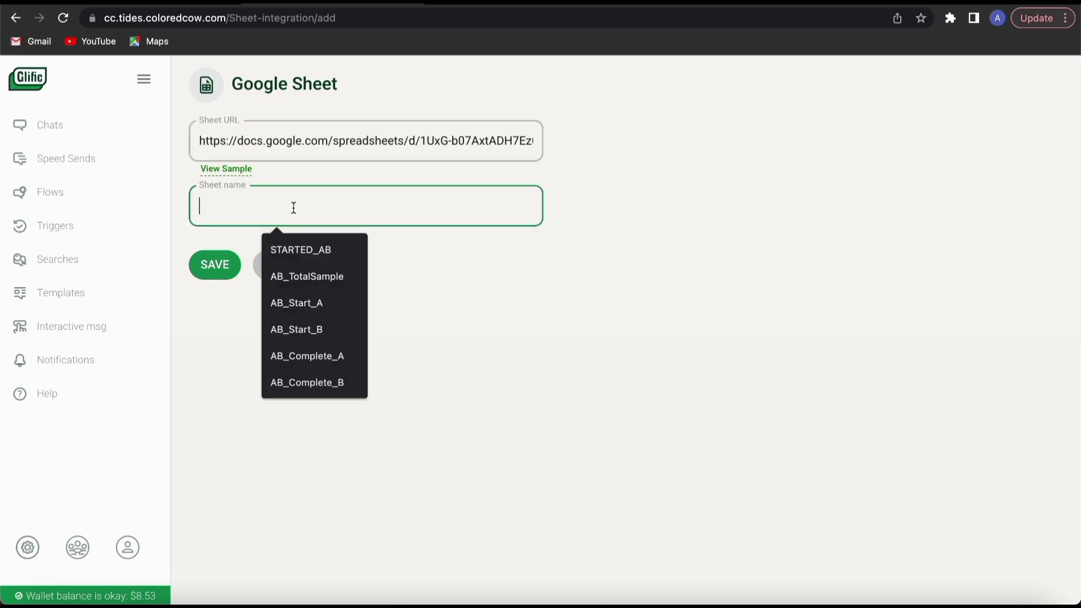
pyautogui.write('Lvl')
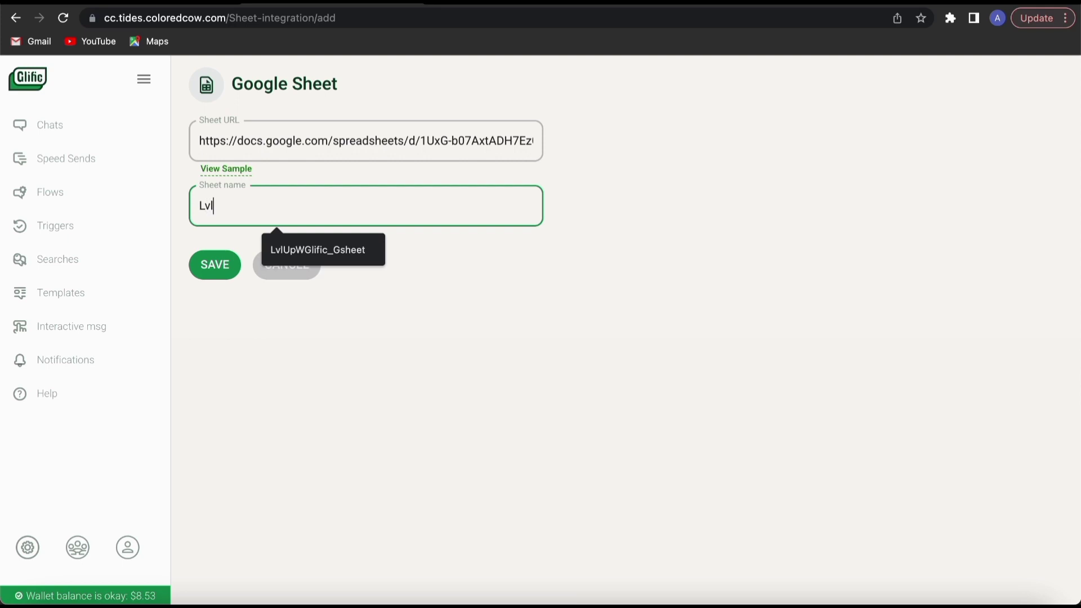
pyautogui.write('UpWGlific')
pyautogui.click(209, 268)
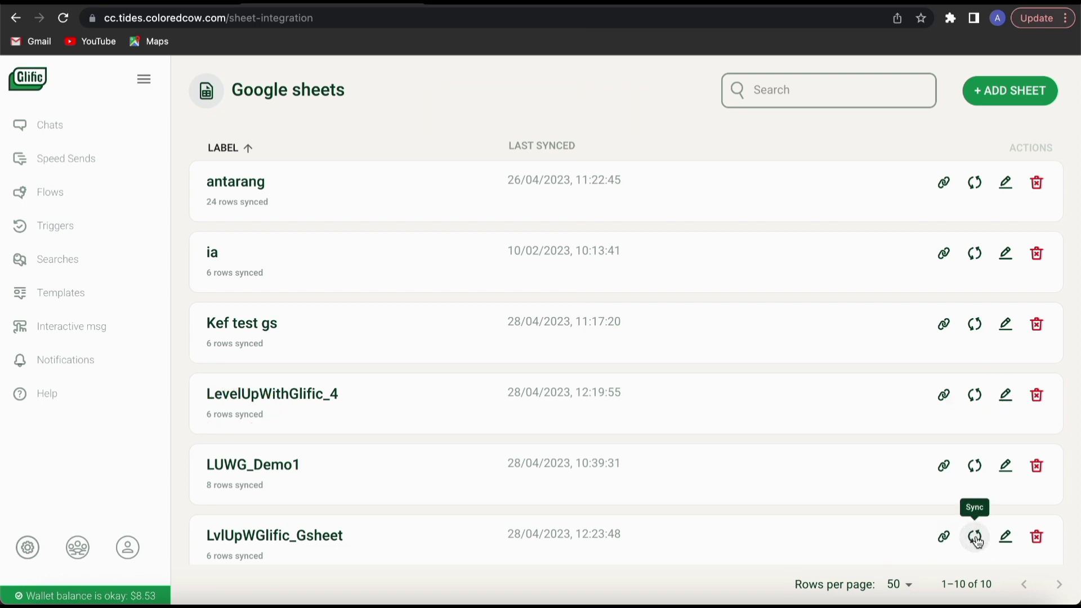
pyautogui.click(975, 538)
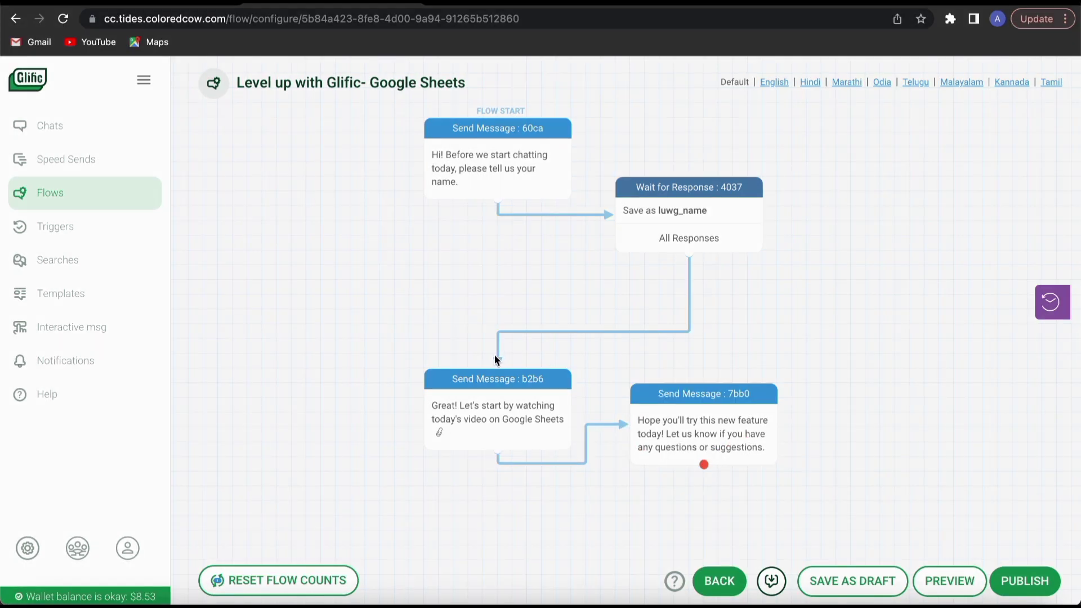
# Insert a Link Google sheet node before the "Great! Let's start by watching" message and link it to LvlUpWGlific_Gsheet
pyautogui.moveTo(496, 356); pyautogui.dragTo(504, 297)
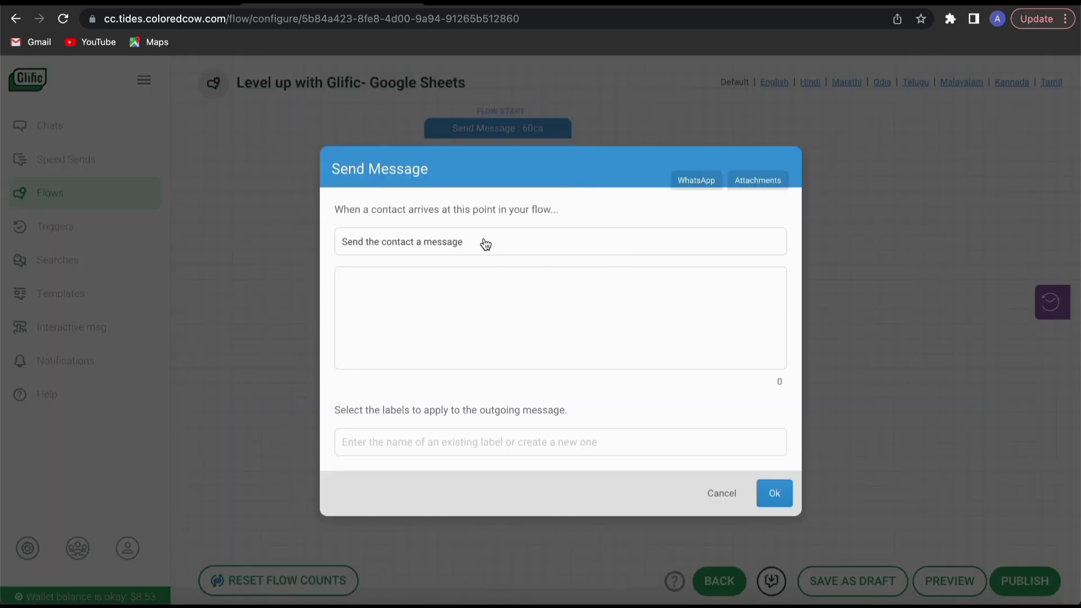
pyautogui.click(486, 244)
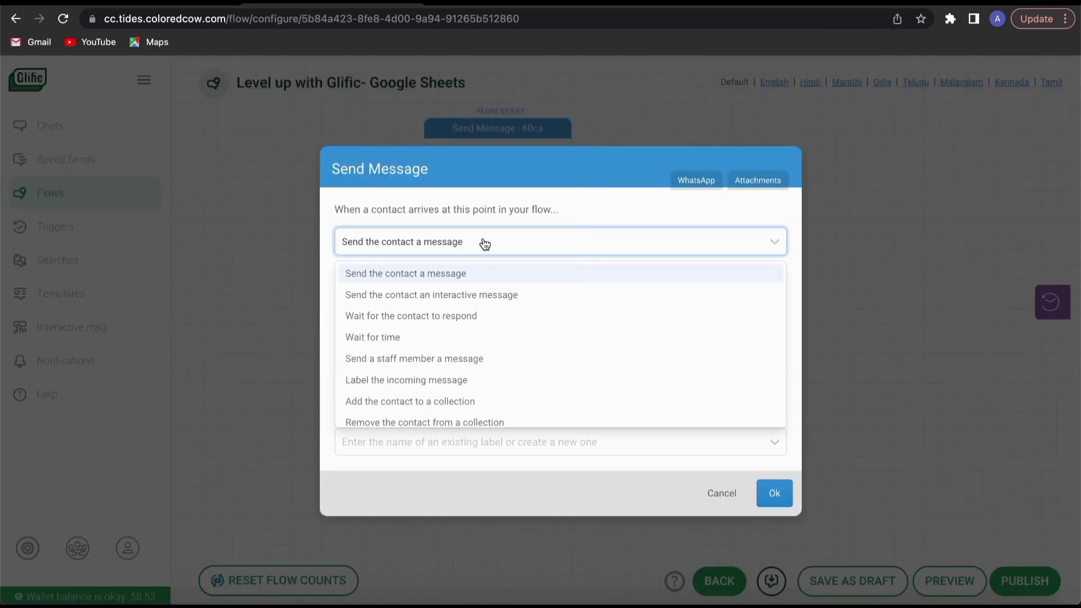
pyautogui.write('goo')
pyautogui.press('Return')
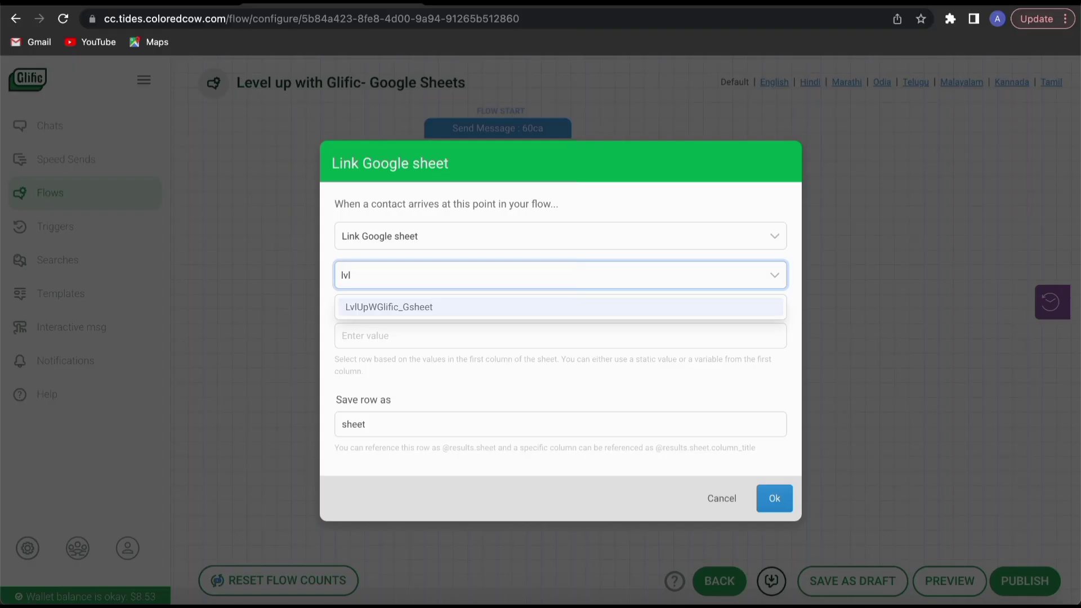
pyautogui.press('Return')
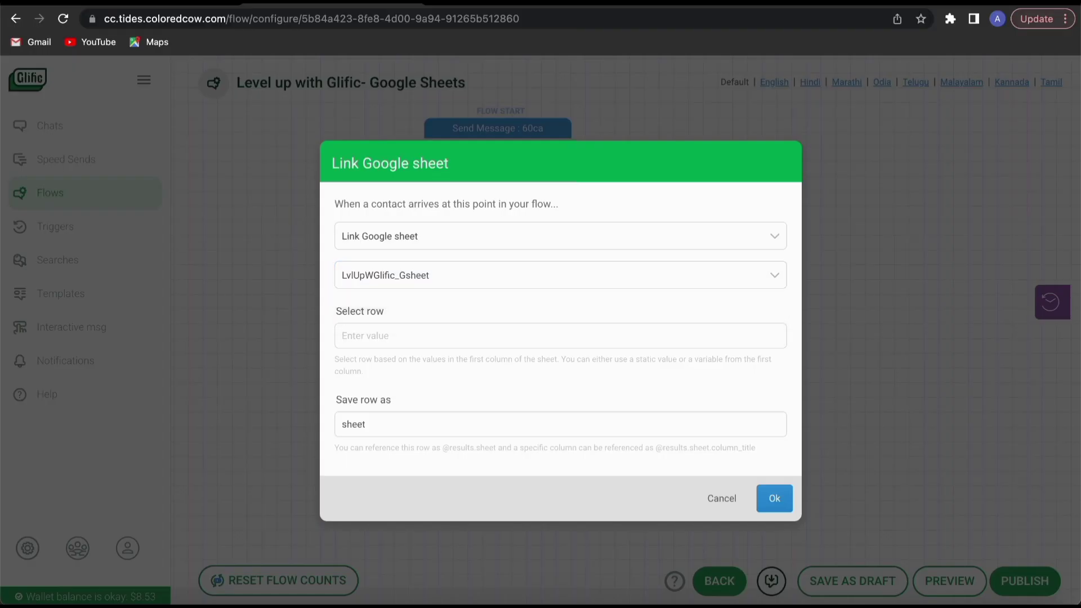
pyautogui.click(539, 343)
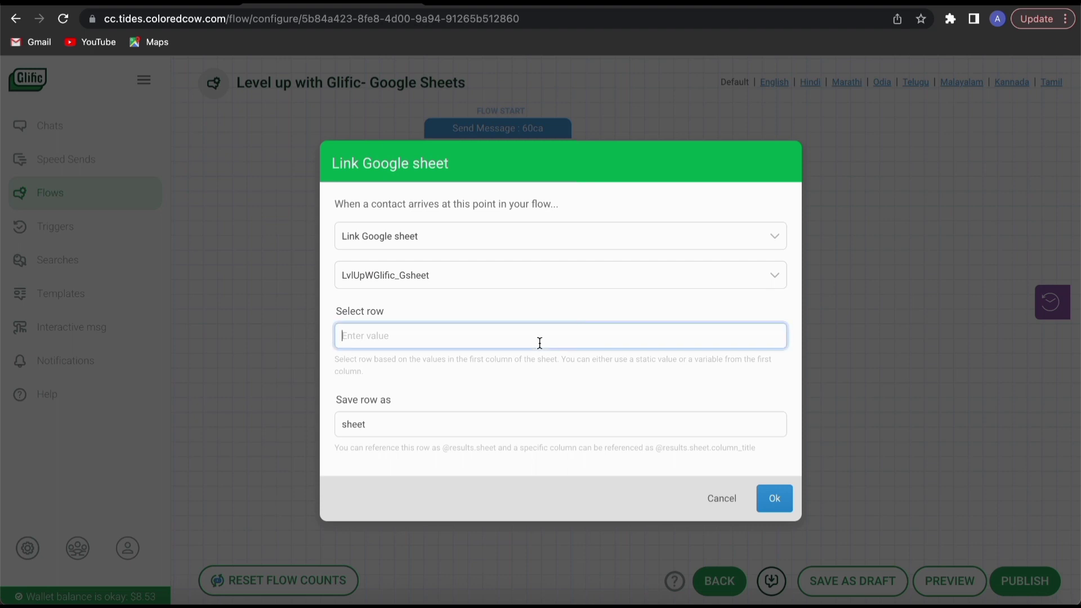
pyautogui.write('123')
pyautogui.press('super+a')
pyautogui.write('\\')
pyautogui.press('BackSpace')
pyautogui.write('@calendar.current_date')
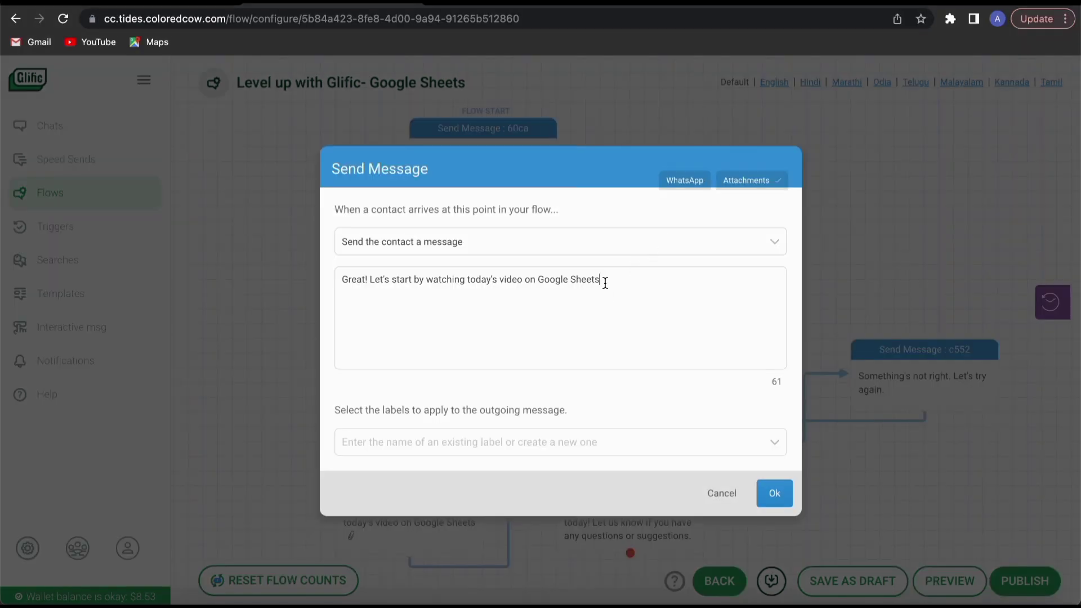
pyautogui.click(605, 283)
pyautogui.hotkey('ctrl', 'a')
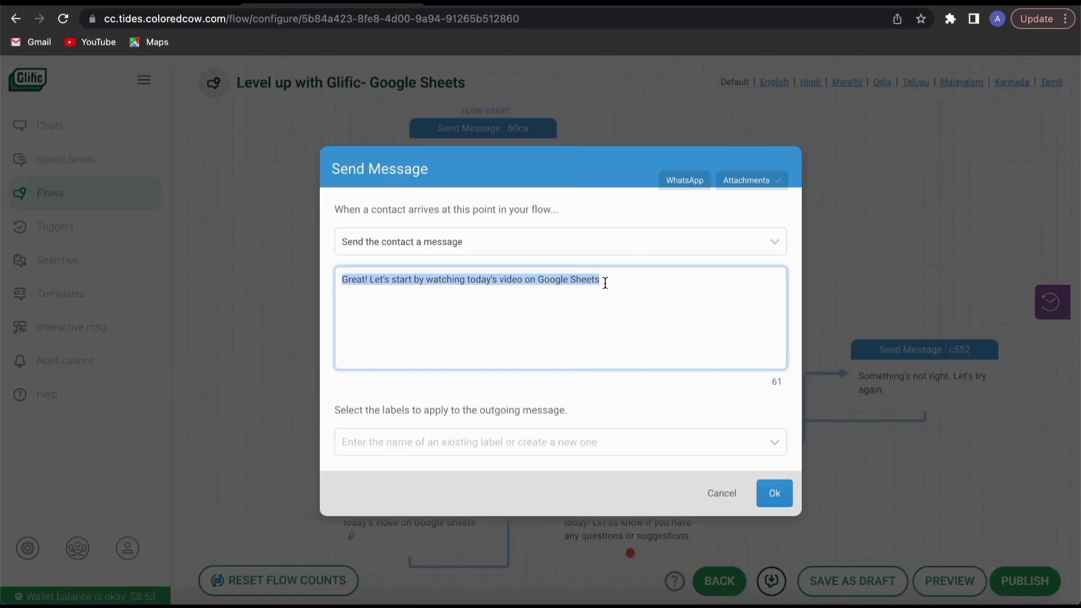
pyautogui.press('BackSpace')
pyautogui.write('@')
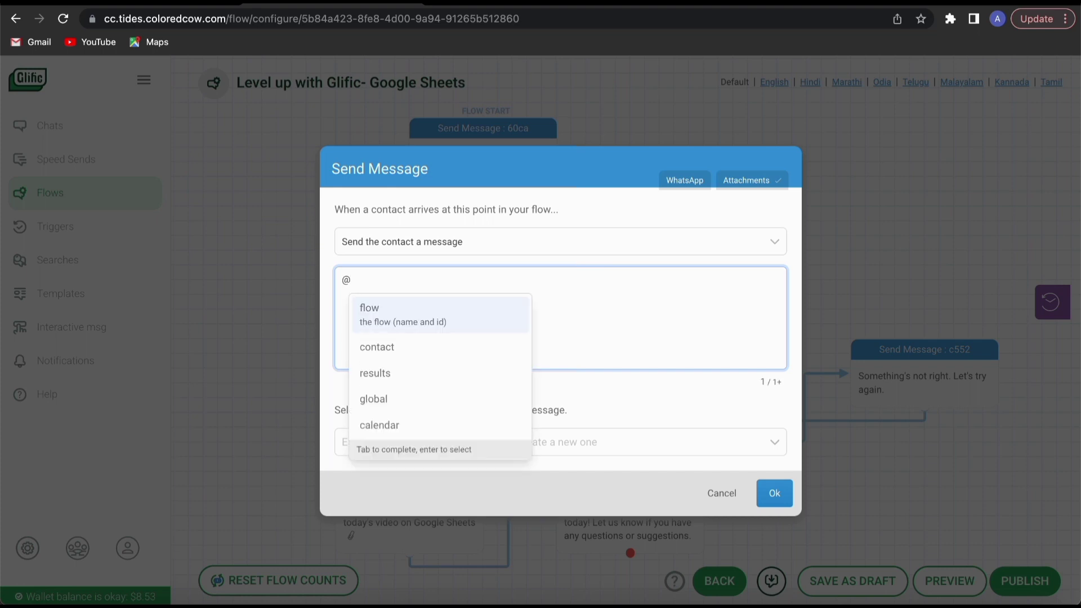
pyautogui.write('results.')
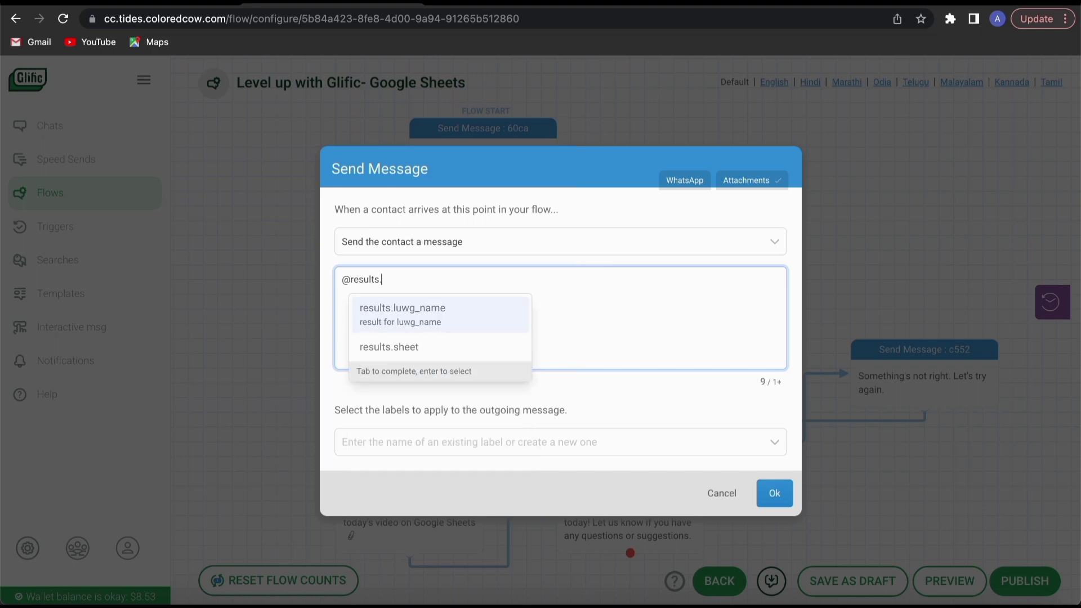
pyautogui.write('sheet.')
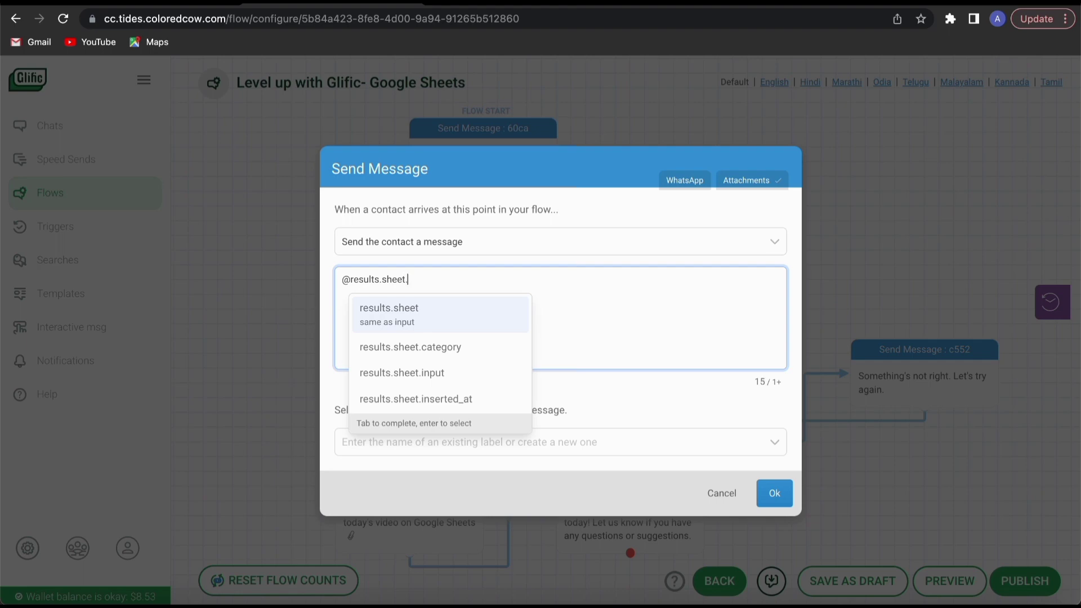
pyautogui.click(181, 4)
pyautogui.click(206, 202)
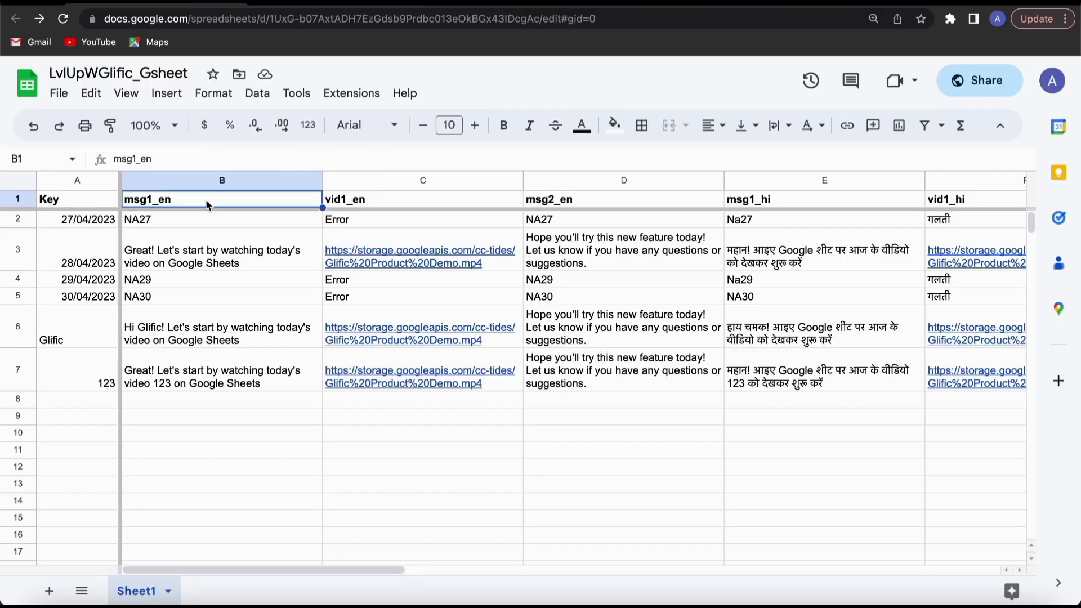
pyautogui.hotkey('ctrl', 'c')
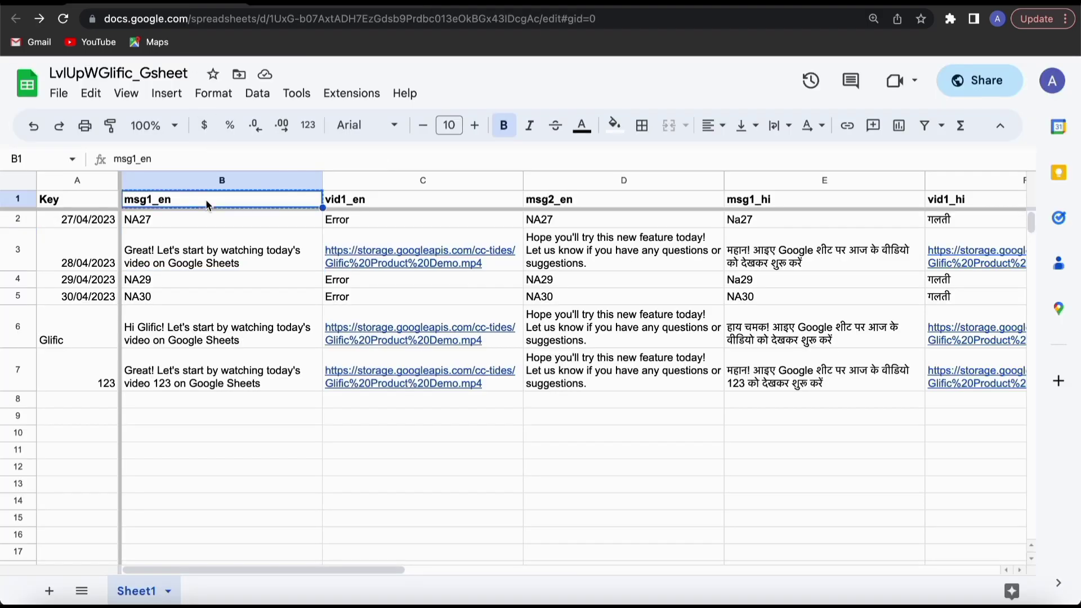
pyautogui.click(299, 4)
pyautogui.write('.sheet.')
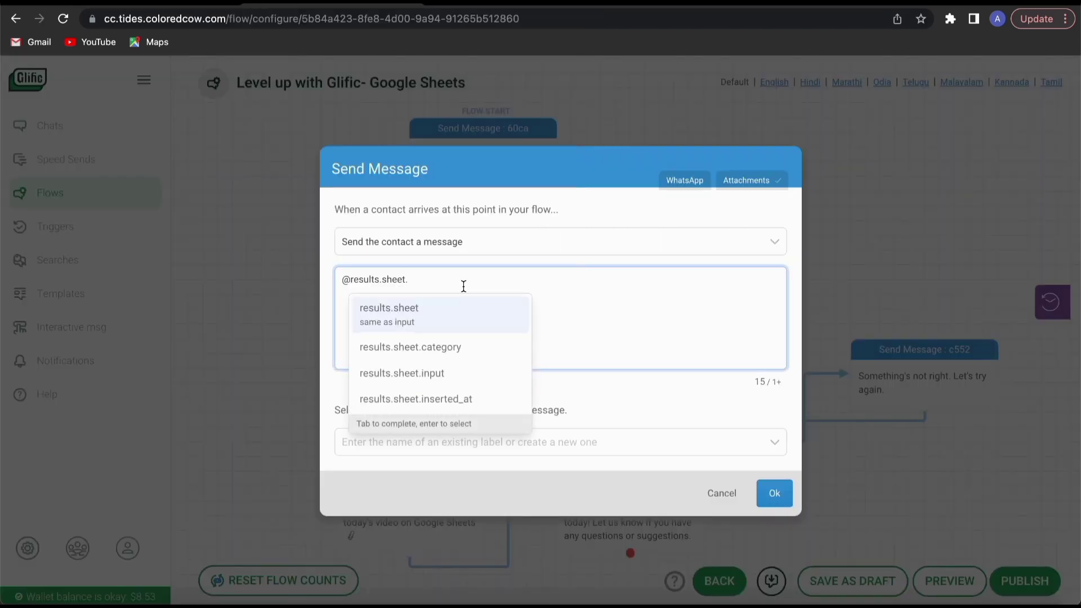
pyautogui.hotkey('ctrl', 'v')
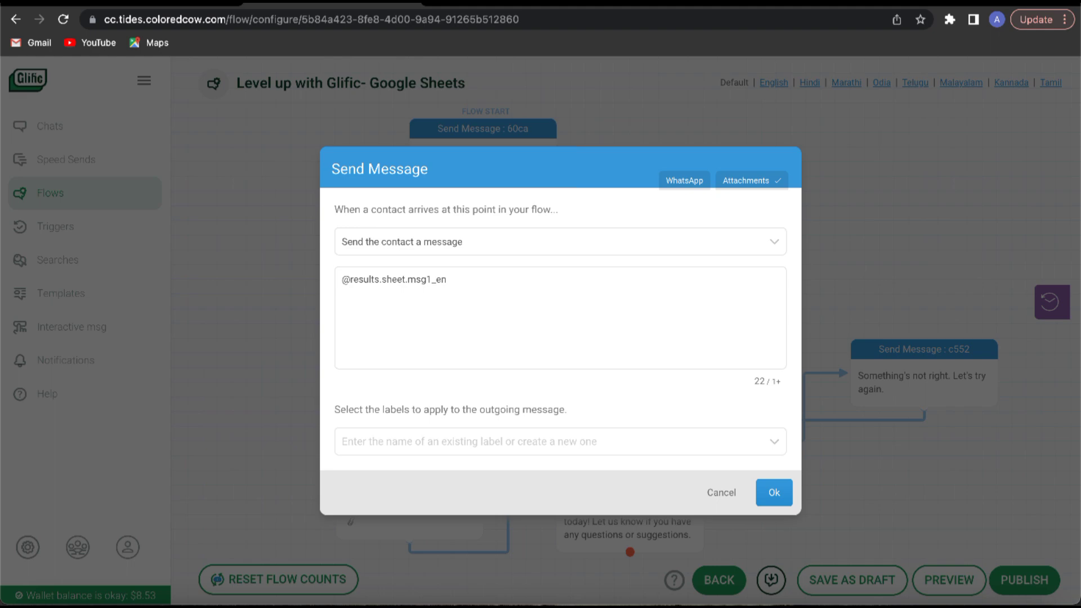
# Change the message's attachment type to Expression
pyautogui.click(746, 180)
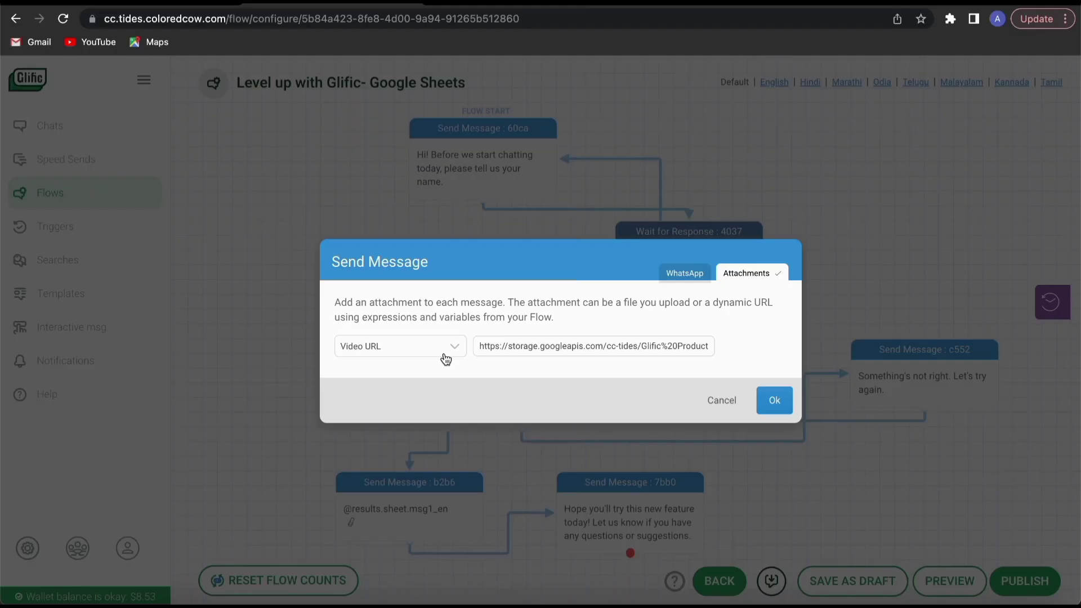
pyautogui.click(439, 352)
pyautogui.click(395, 495)
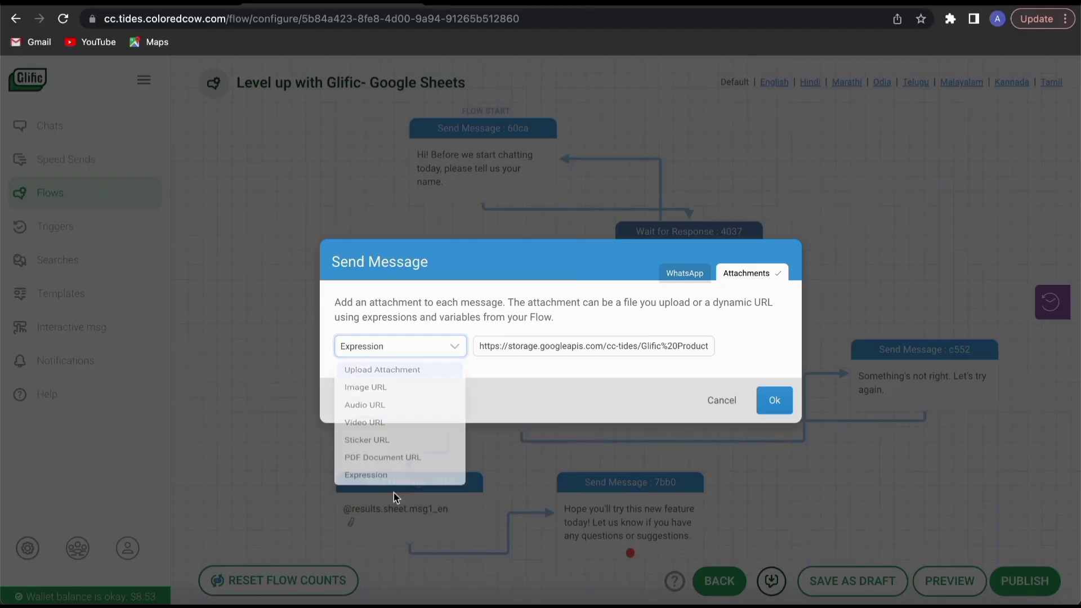
pyautogui.tripleClick(542, 345)
pyautogui.press('BackSpace')
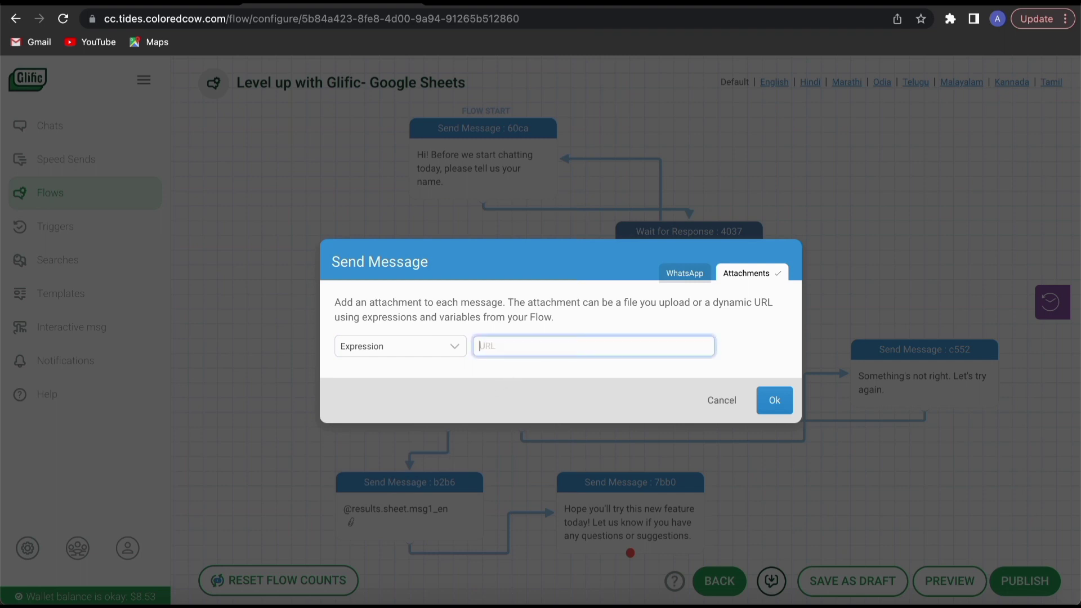
pyautogui.write('@resul')
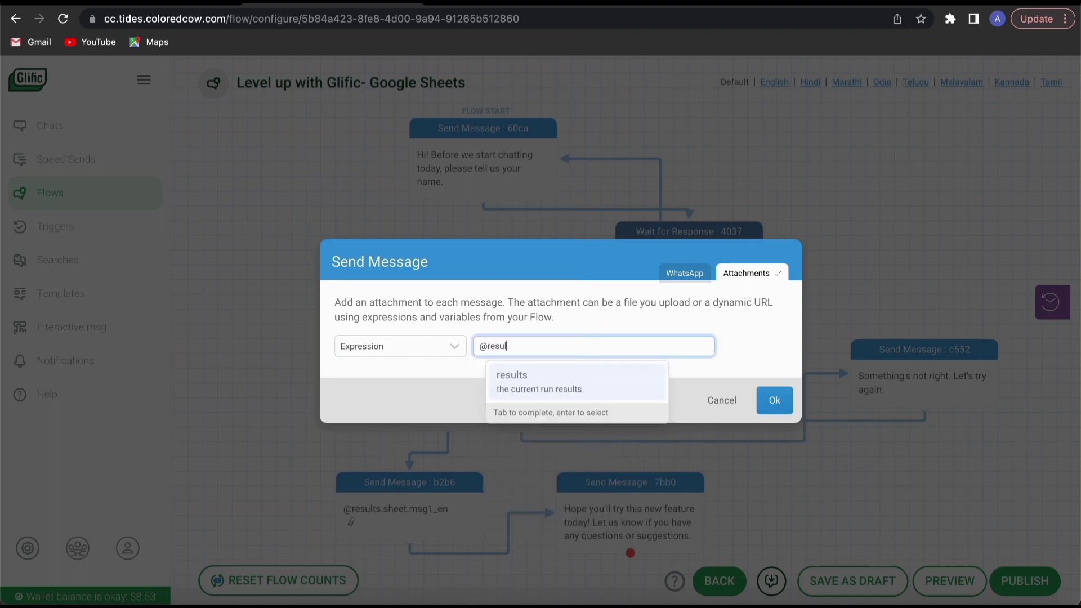
pyautogui.press('Tab')
pyautogui.write('.s')
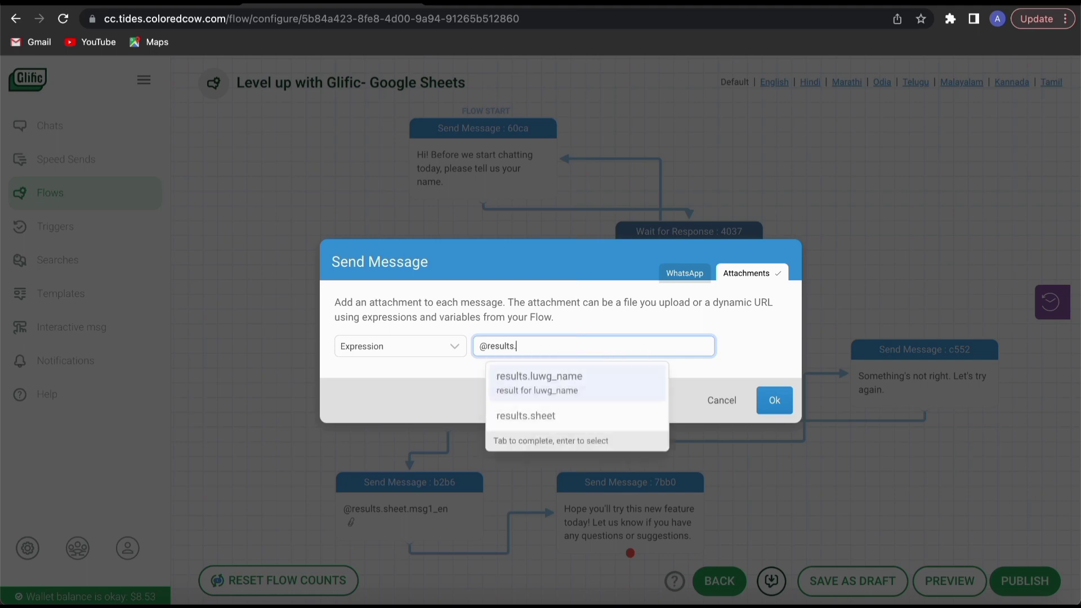
pyautogui.press('Tab')
pyautogui.write('.')
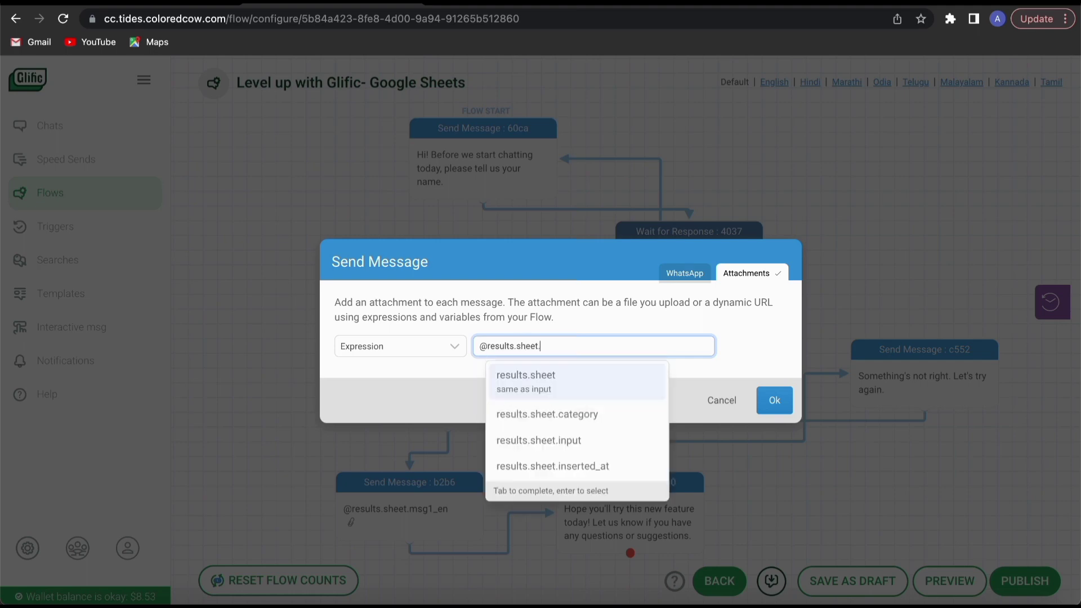
pyautogui.click(176, 3)
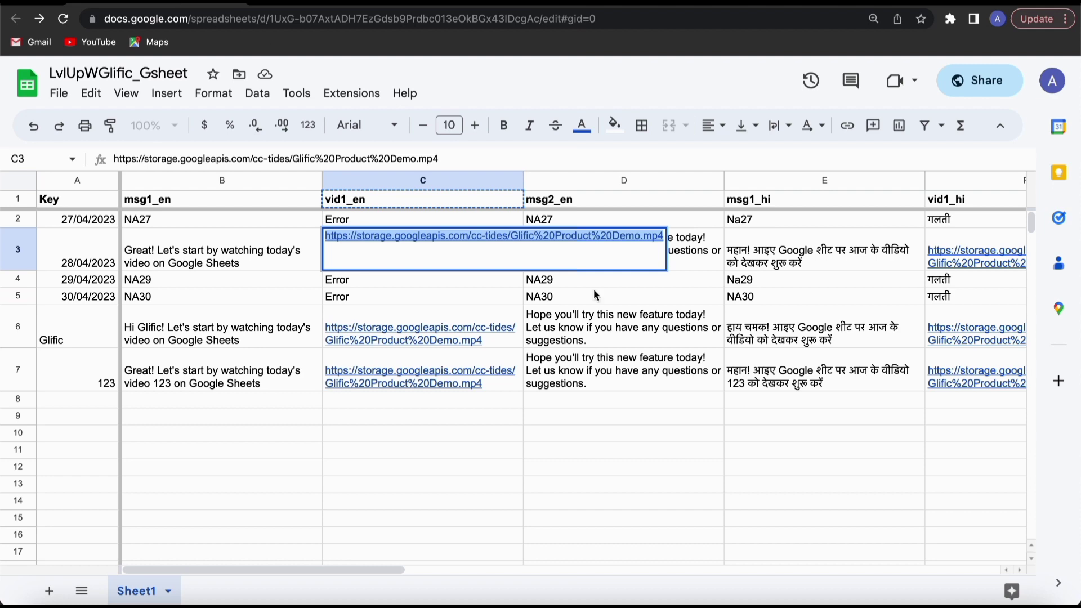
pyautogui.click(388, 204)
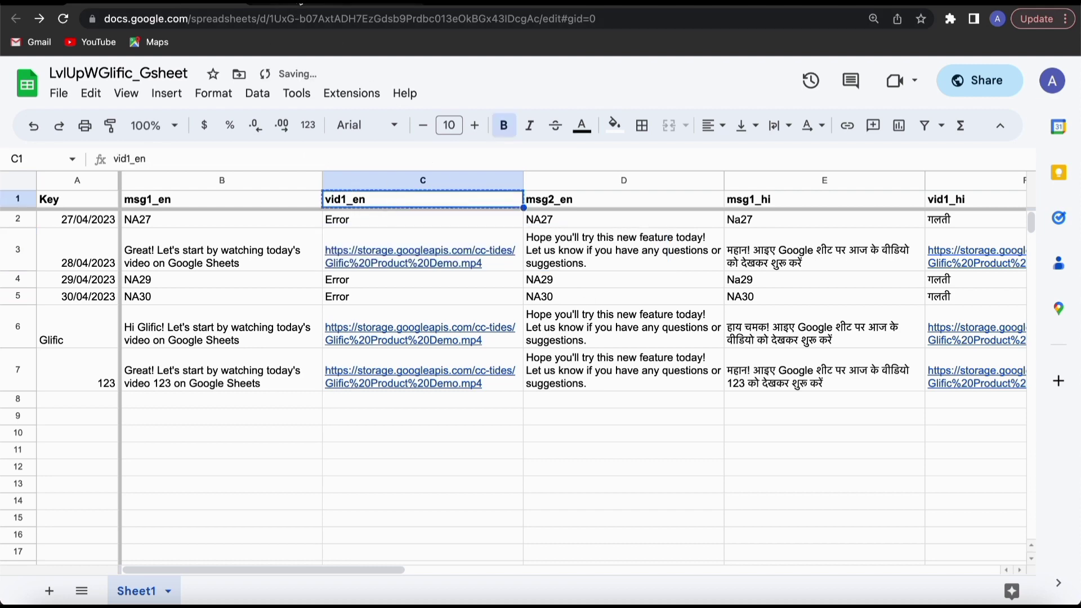
pyautogui.click(305, 5)
pyautogui.click(576, 342)
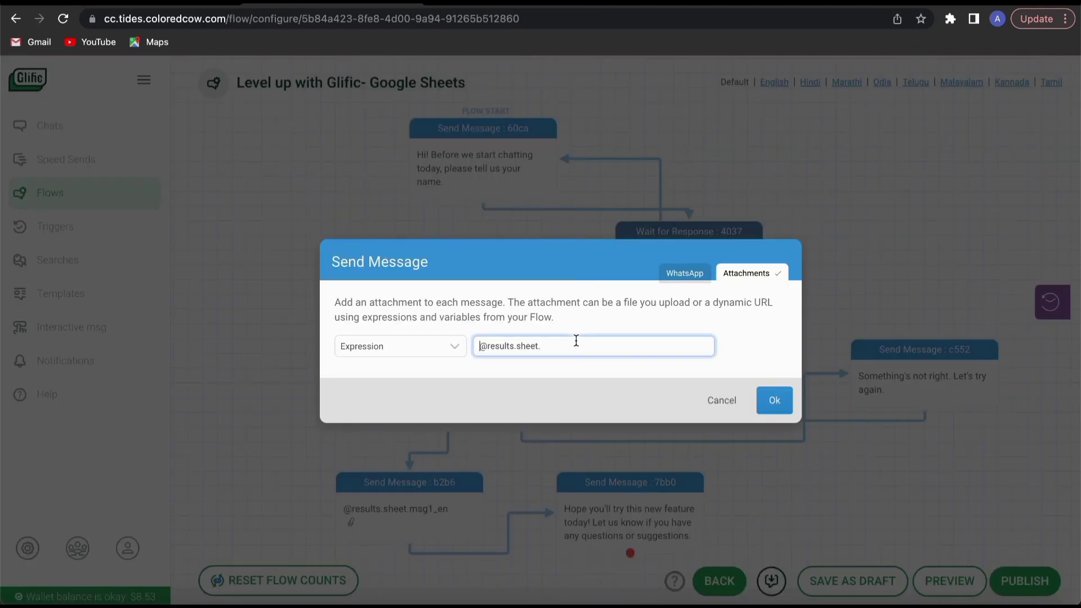
pyautogui.write('vid1_en')
pyautogui.click(777, 404)
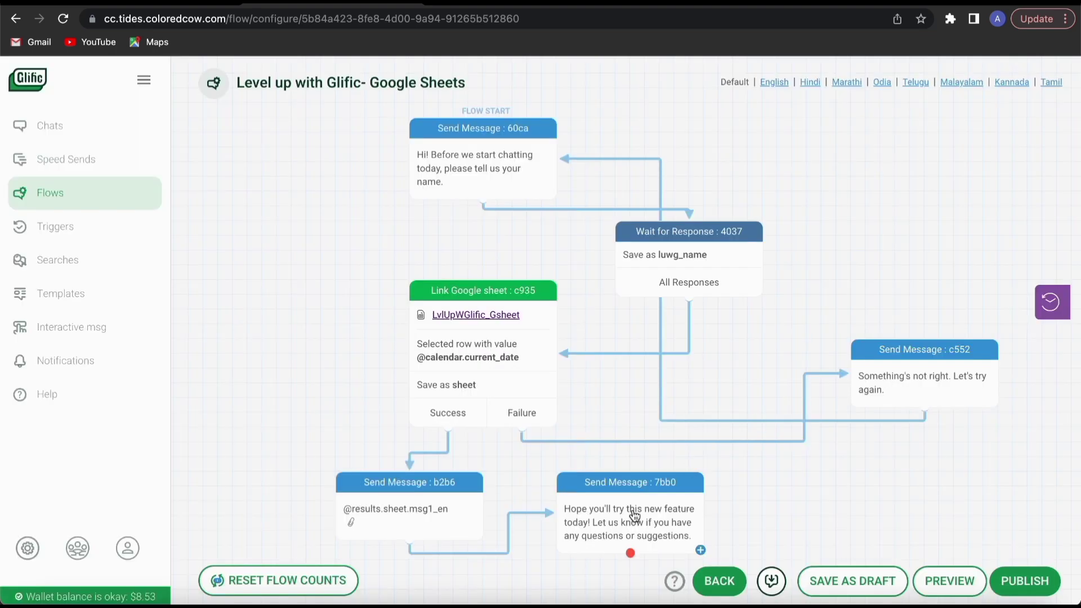
# Preview the flow in the simulator and answer the name question with Glific_GS
pyautogui.click(949, 581)
pyautogui.write('G')
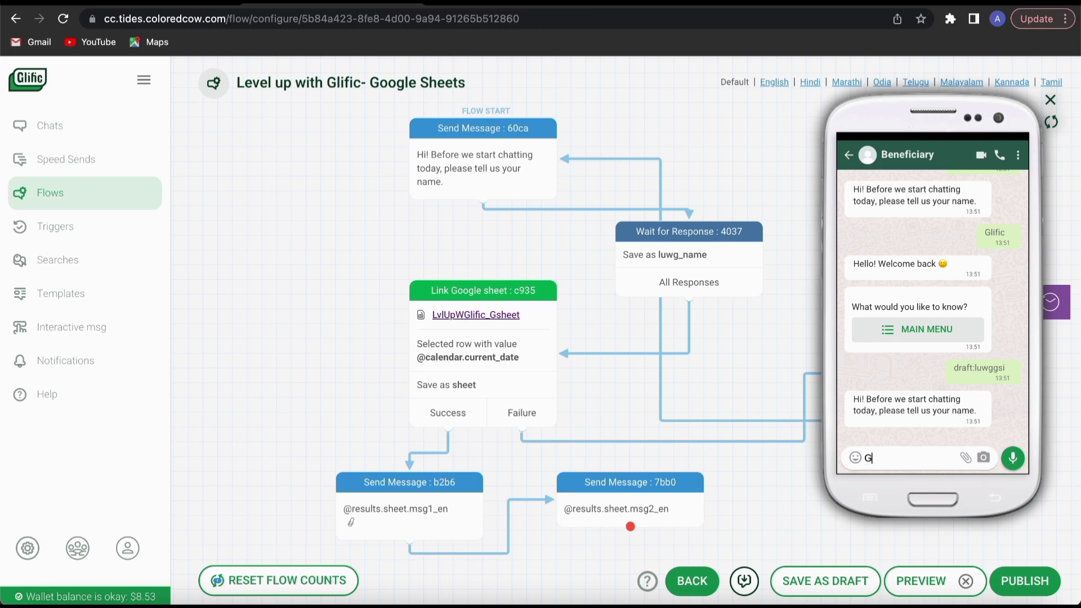
pyautogui.write('lific_GS')
pyautogui.press('Return')
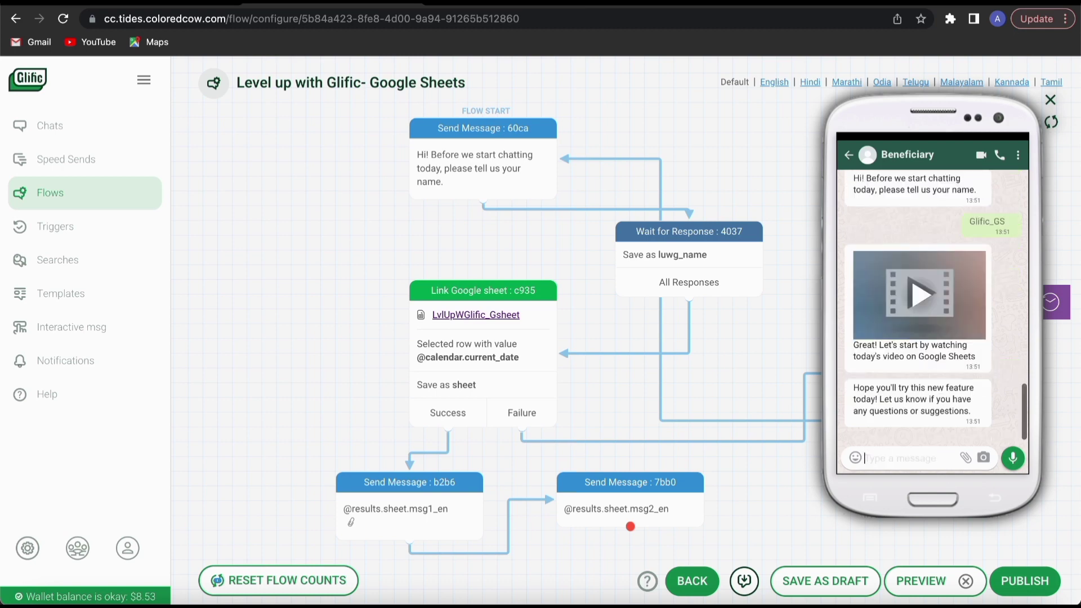
pyautogui.click(437, 341)
pyautogui.tripleClick(437, 337)
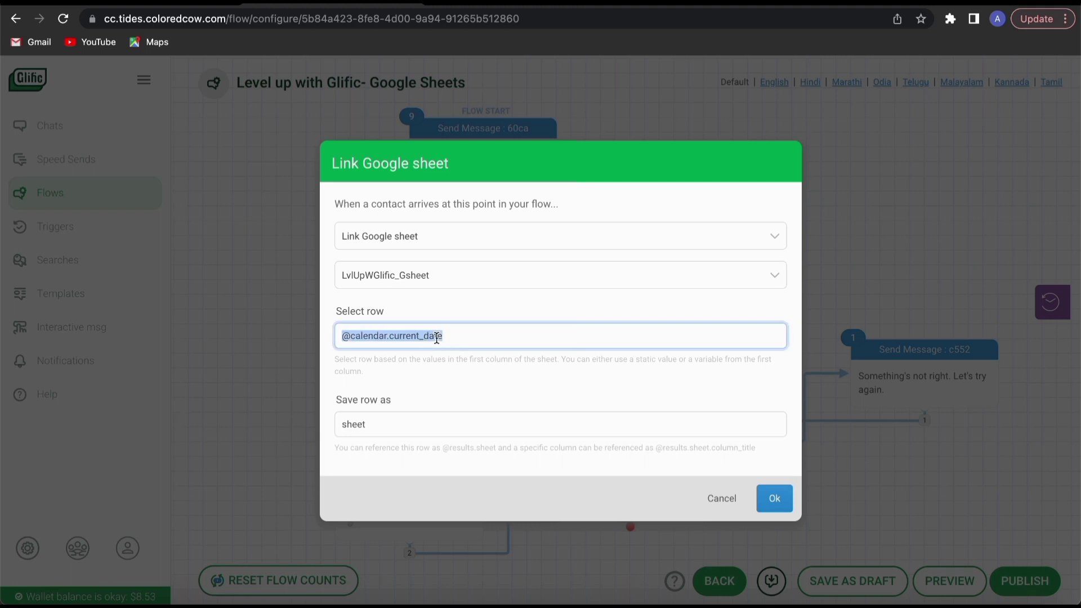
pyautogui.write('@re')
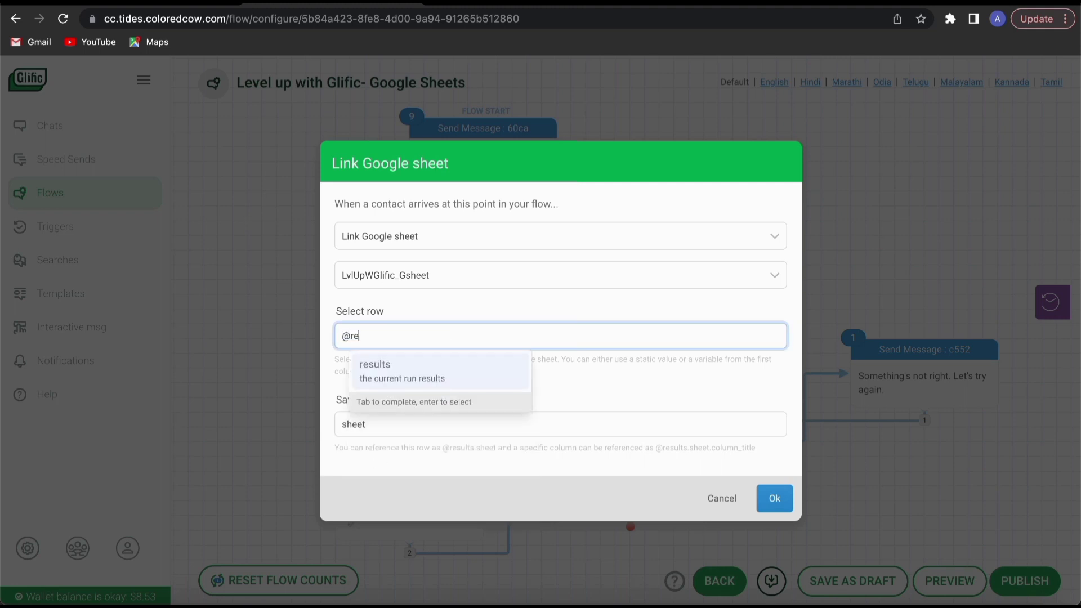
pyautogui.press('Return')
pyautogui.write('.')
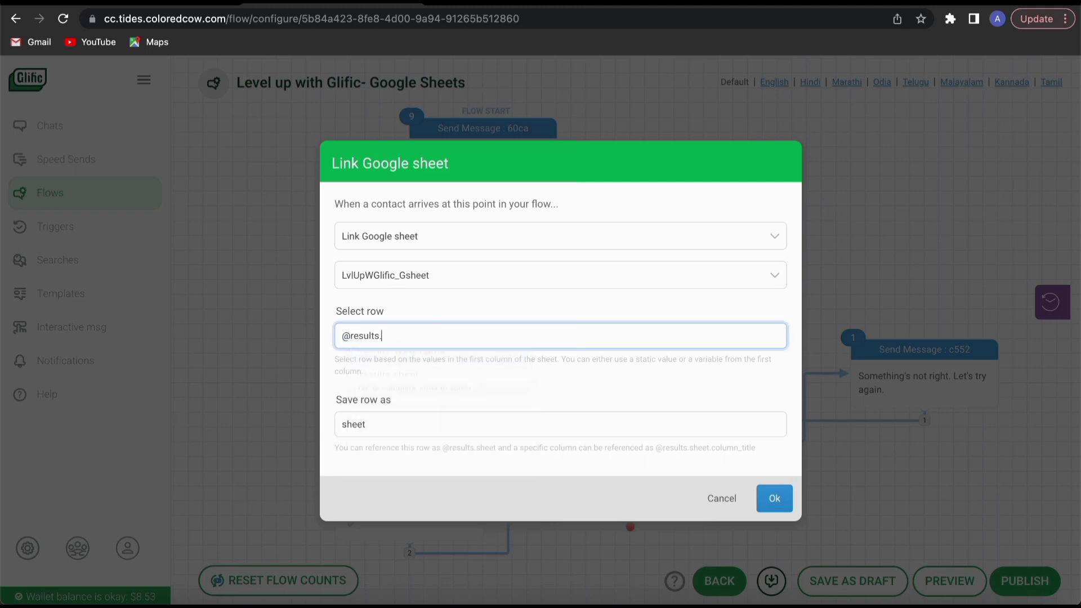
pyautogui.press('Return')
pyautogui.click(774, 495)
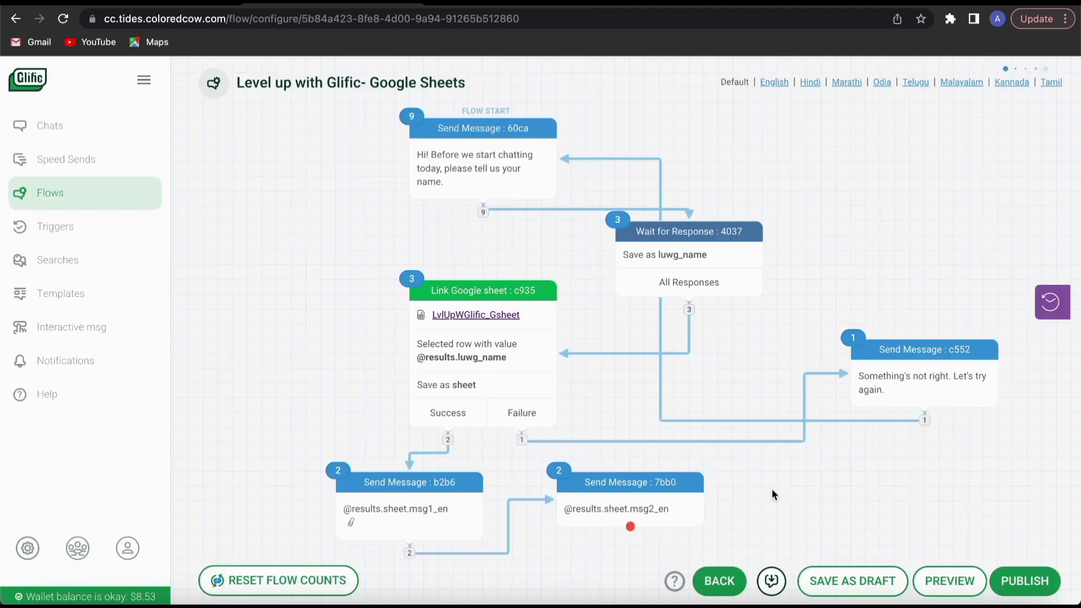
# Preview the flow with the name-based row selection and send a reply to the name question
pyautogui.click(953, 575)
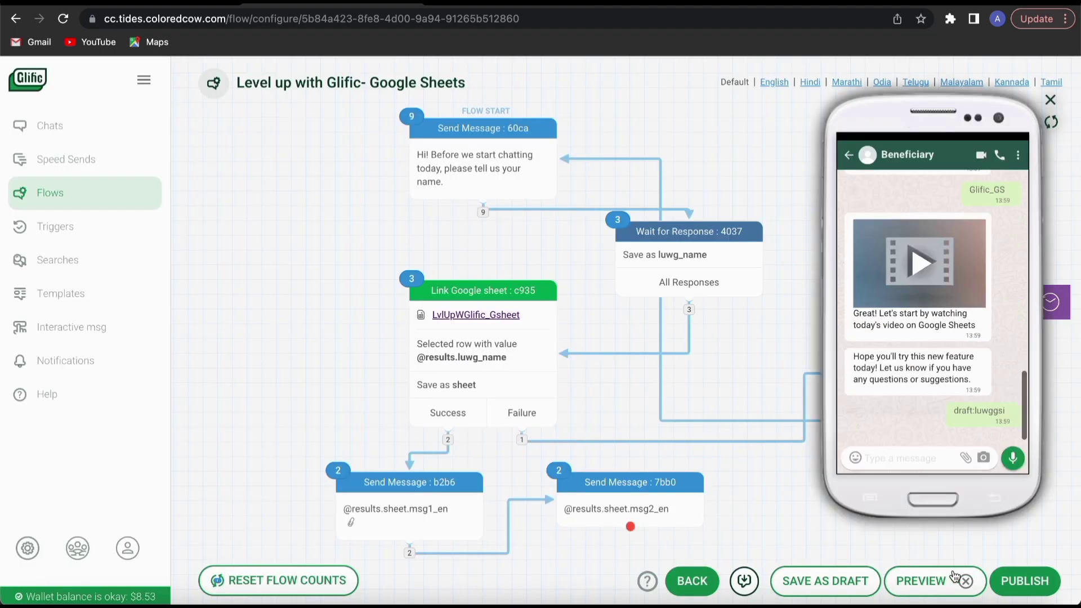
pyautogui.click(931, 454)
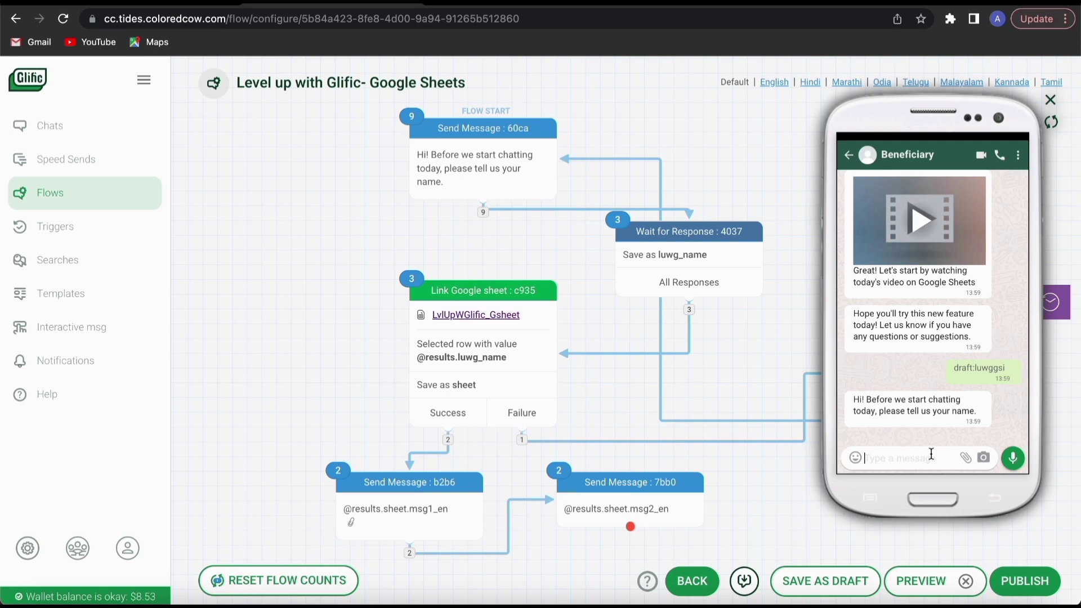
pyautogui.write('Glif')
pyautogui.write('GS')
pyautogui.press('Return')
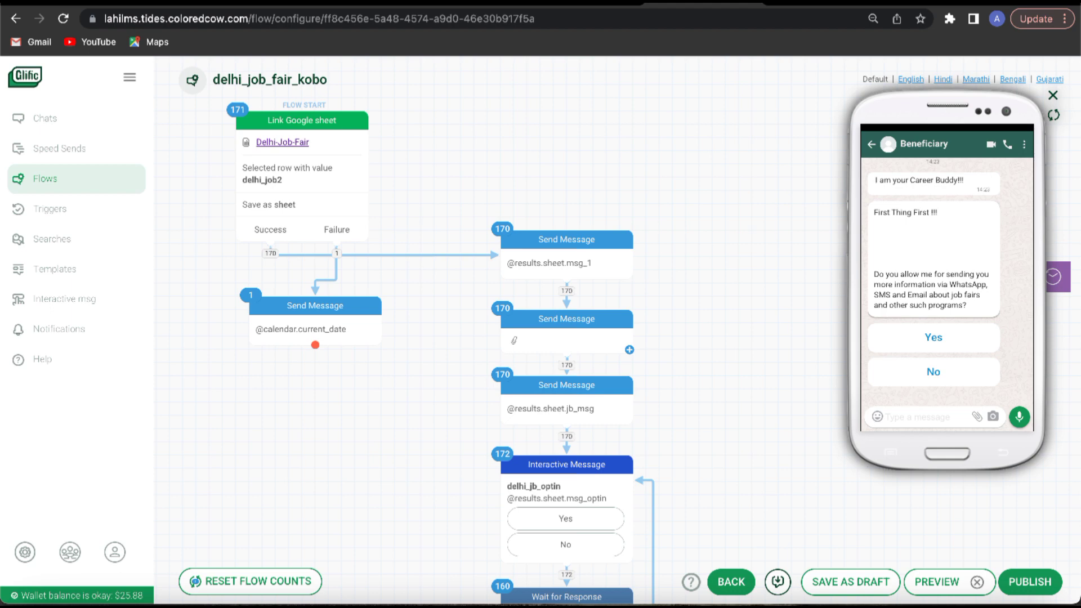
# Open the Delhi-Job-Fair spreadsheet linked in the delhi_job_fair_kobo flow to examine its keys and message columns, and return to the flow
pyautogui.click(272, 143)
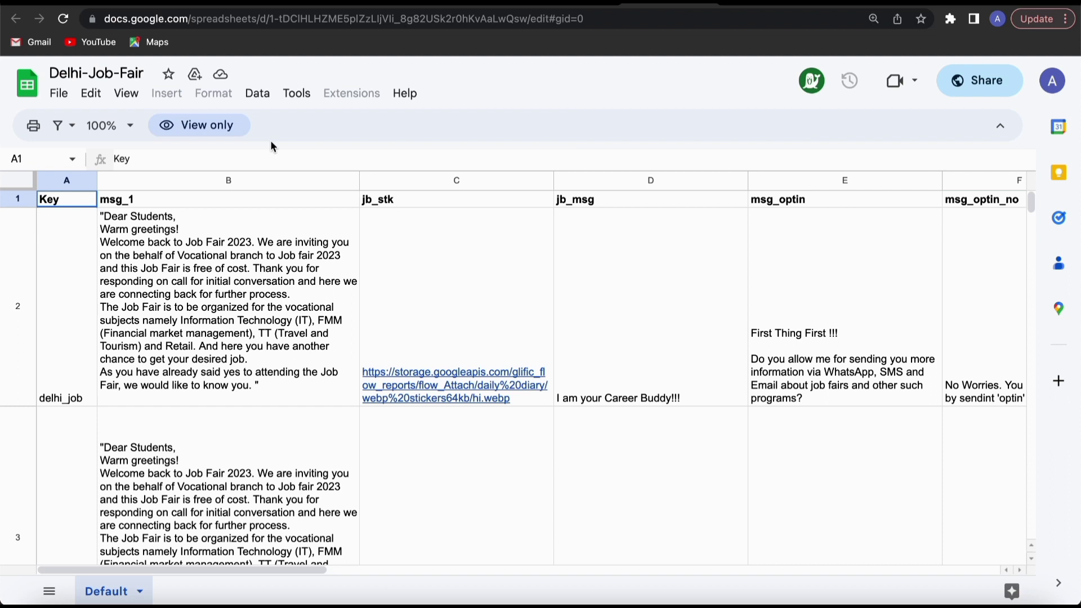
pyautogui.click(566, 6)
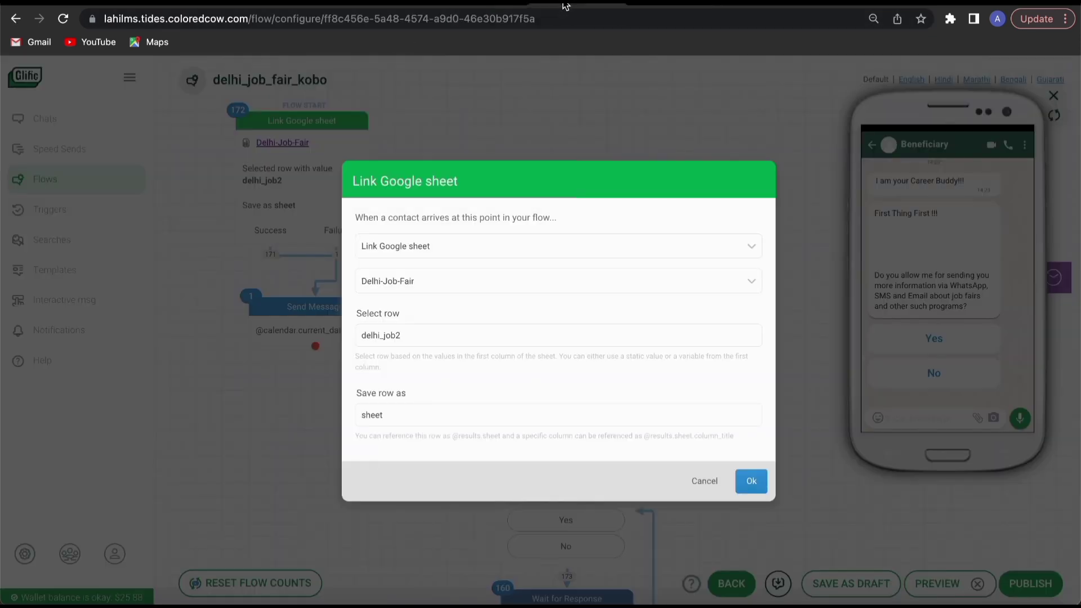